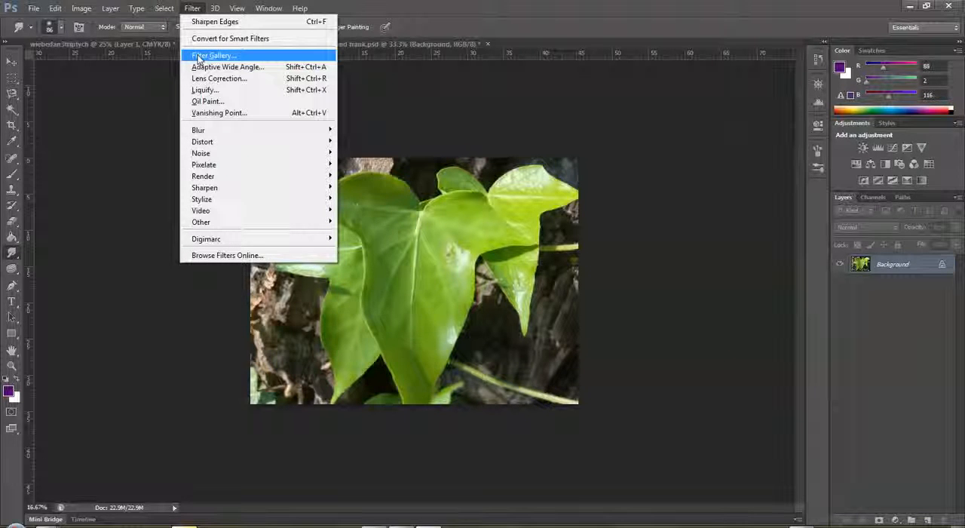
# Open the Filter Gallery for the leaf photo, enlarge its window and show the whole image in the preview at 25%.
pyautogui.click(198, 57)
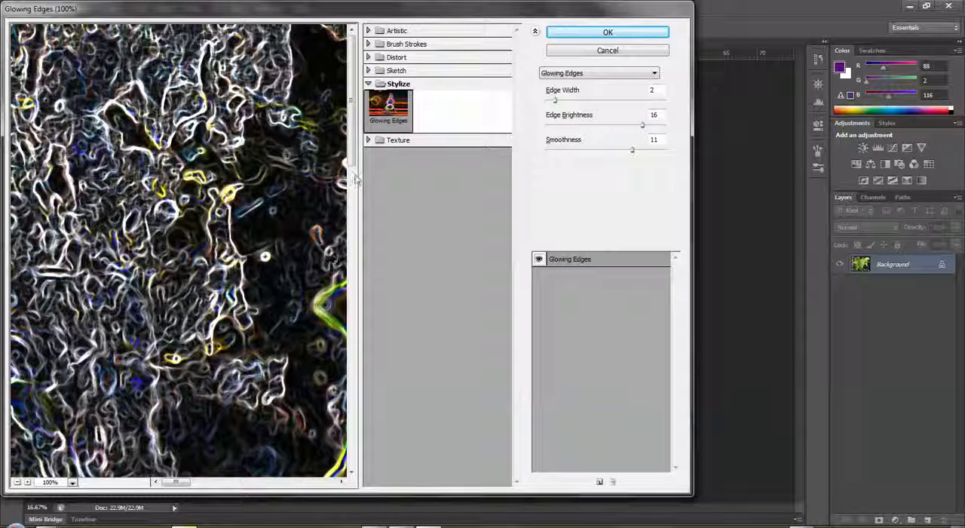
pyautogui.click(17, 482)
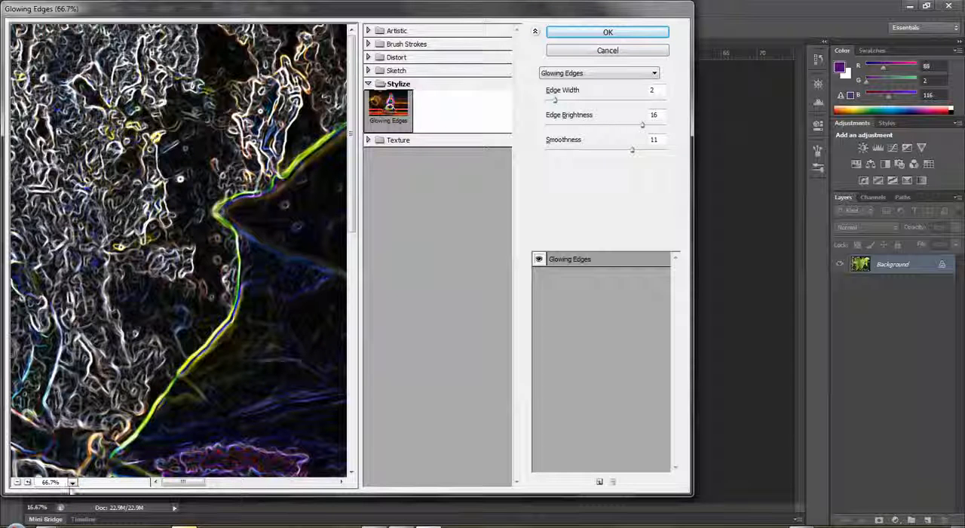
pyautogui.click(72, 484)
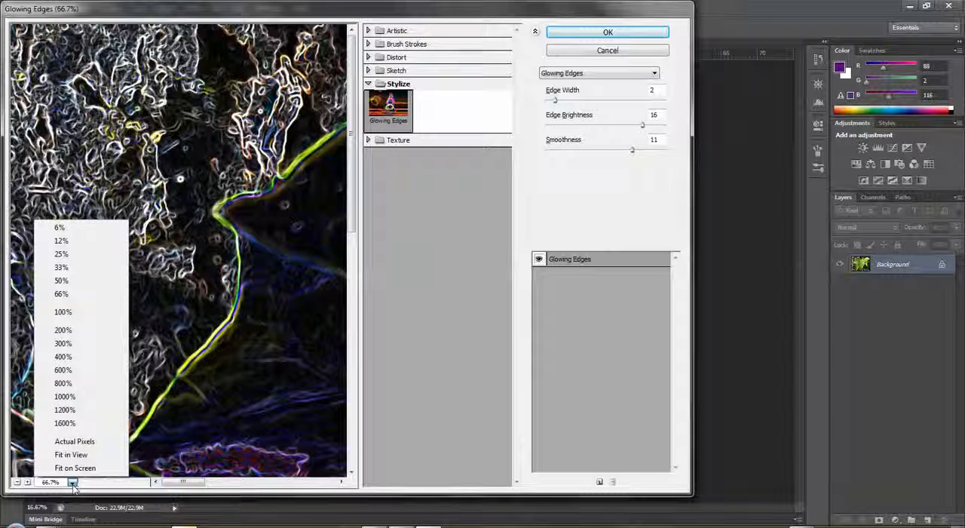
pyautogui.click(60, 253)
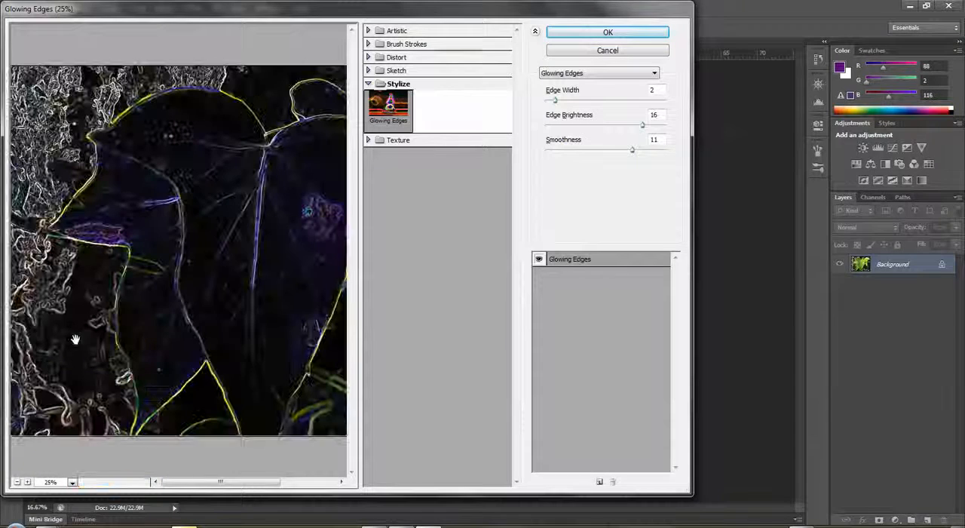
pyautogui.click(17, 482)
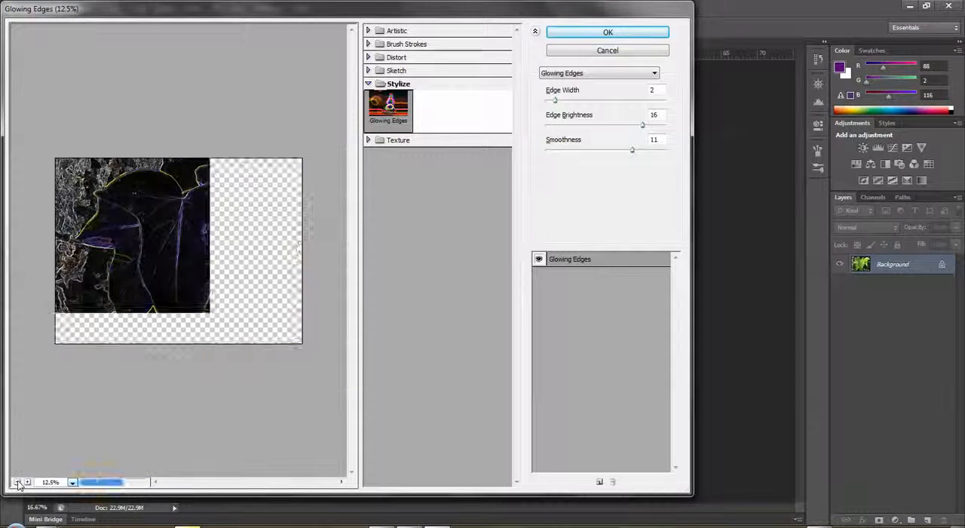
pyautogui.click(27, 482)
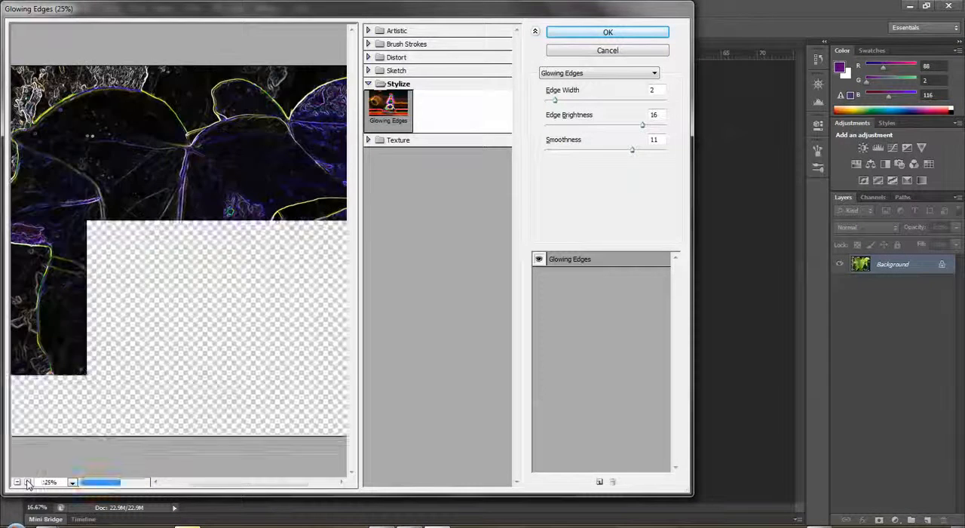
pyautogui.click(16, 482)
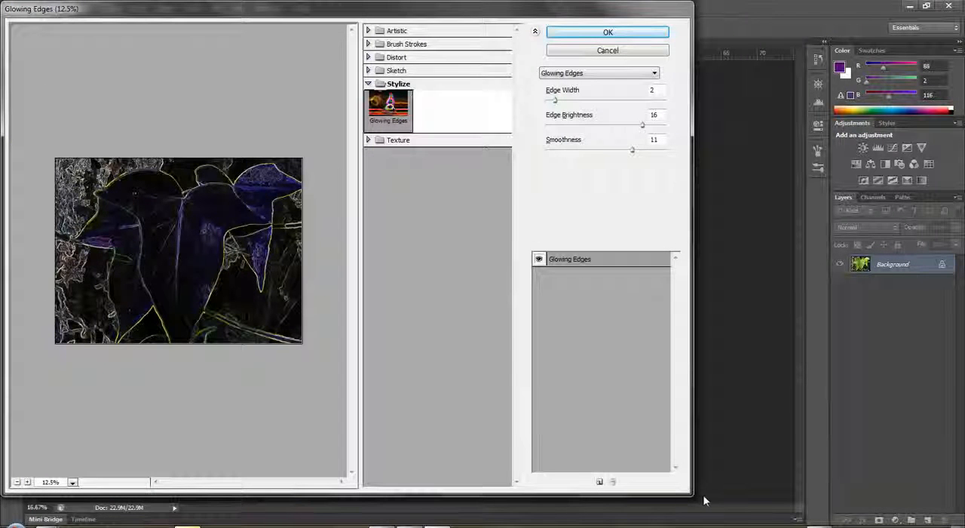
pyautogui.moveTo(686, 489); pyautogui.dragTo(961, 512)
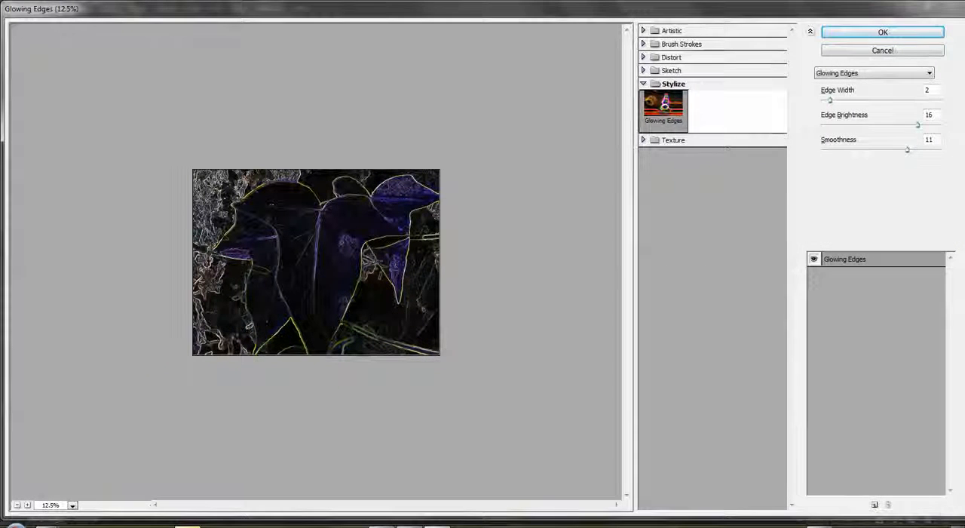
pyautogui.click(27, 505)
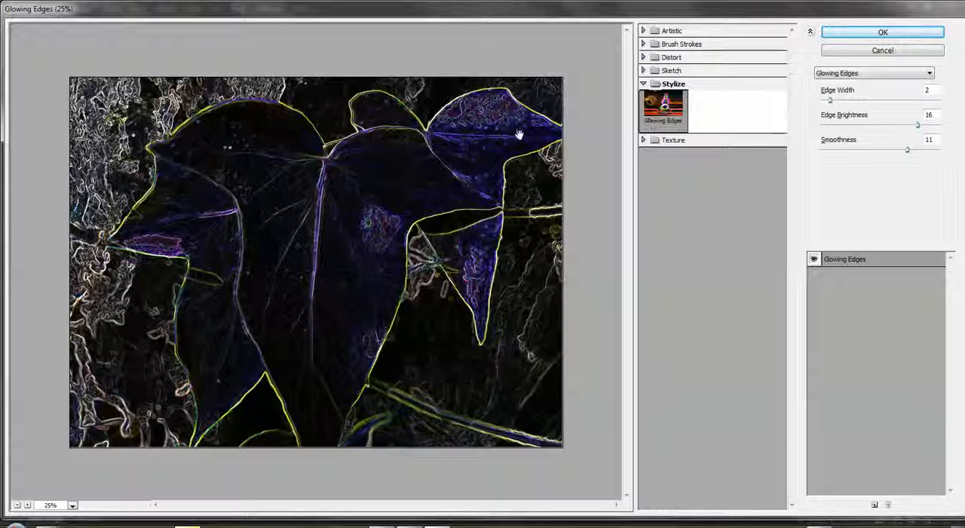
# Expand the Texture, Sketch and Distort filter categories to show their thumbnails.
pyautogui.click(643, 140)
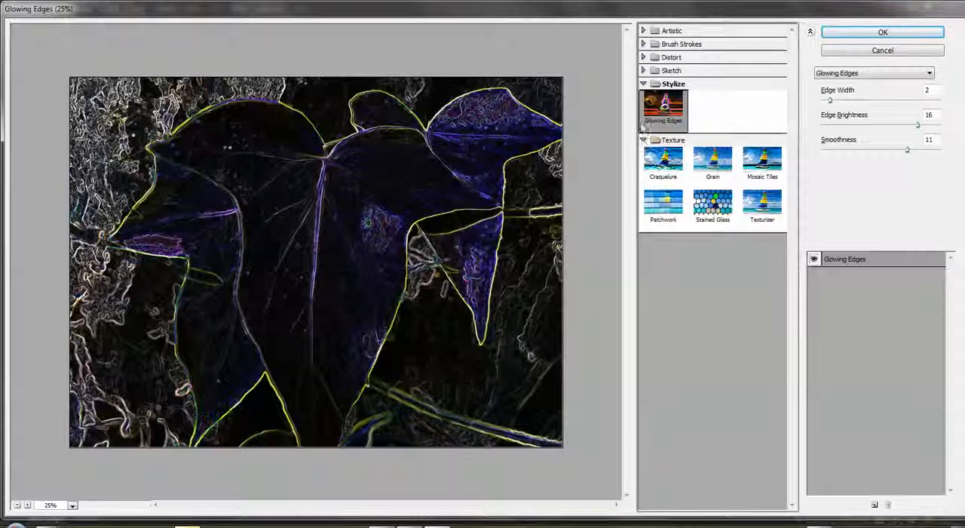
pyautogui.click(642, 140)
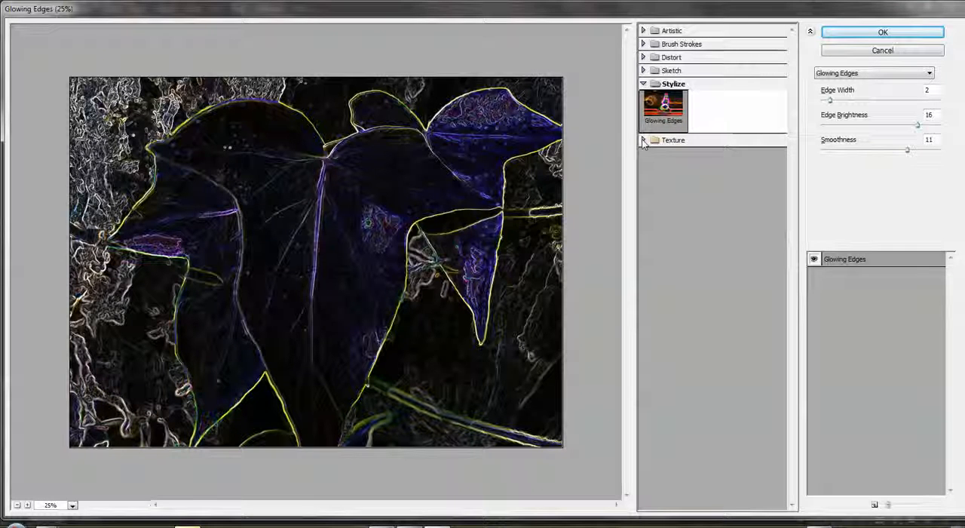
pyautogui.click(643, 140)
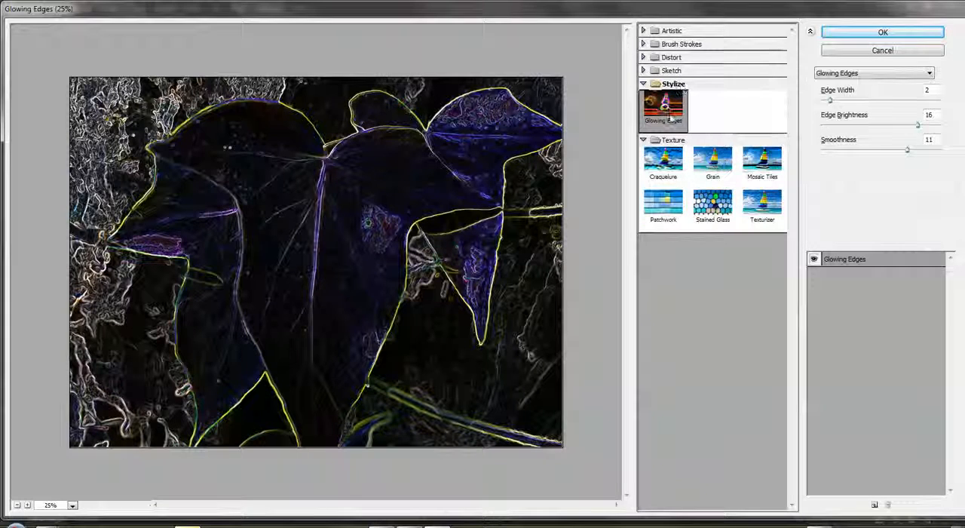
pyautogui.click(643, 70)
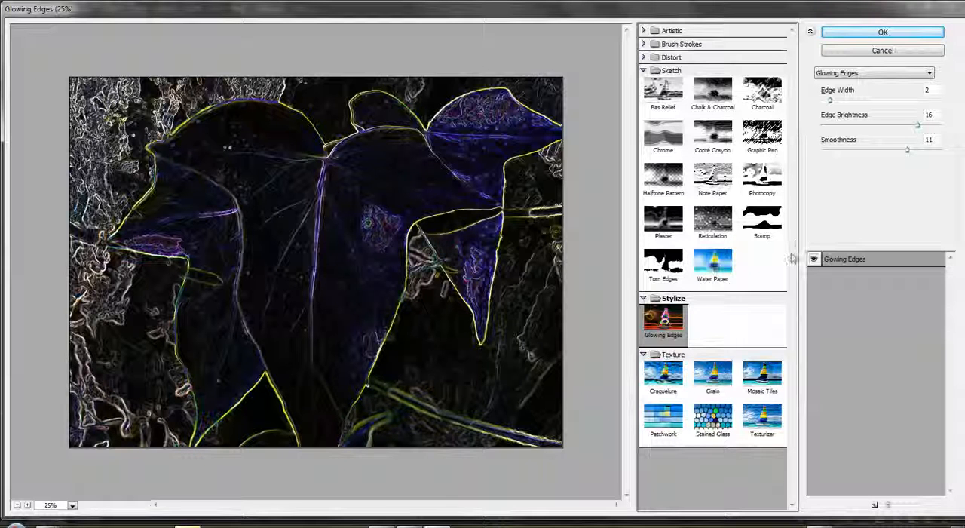
pyautogui.click(643, 58)
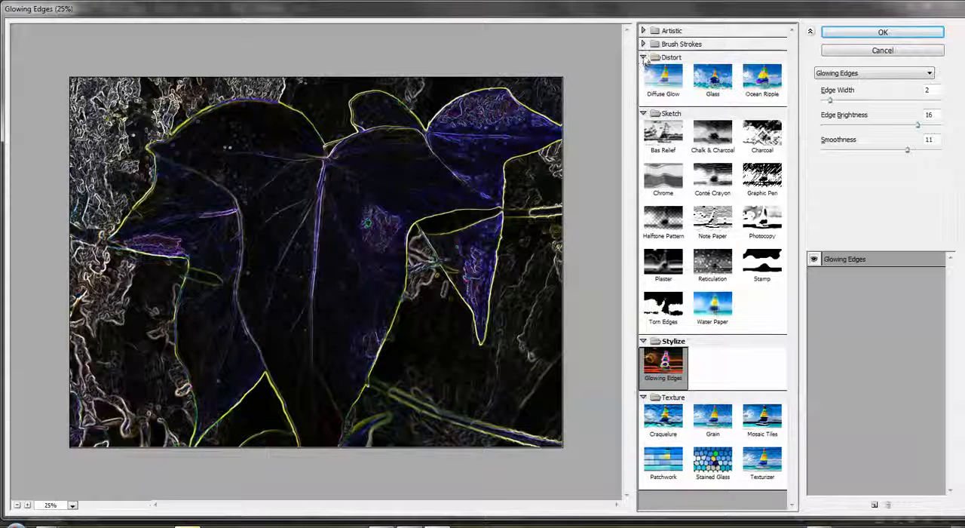
# Try the Graphic Pen filter with stroke length 11, light/dark balance 100 and vertical stroke direction.
pyautogui.click(761, 178)
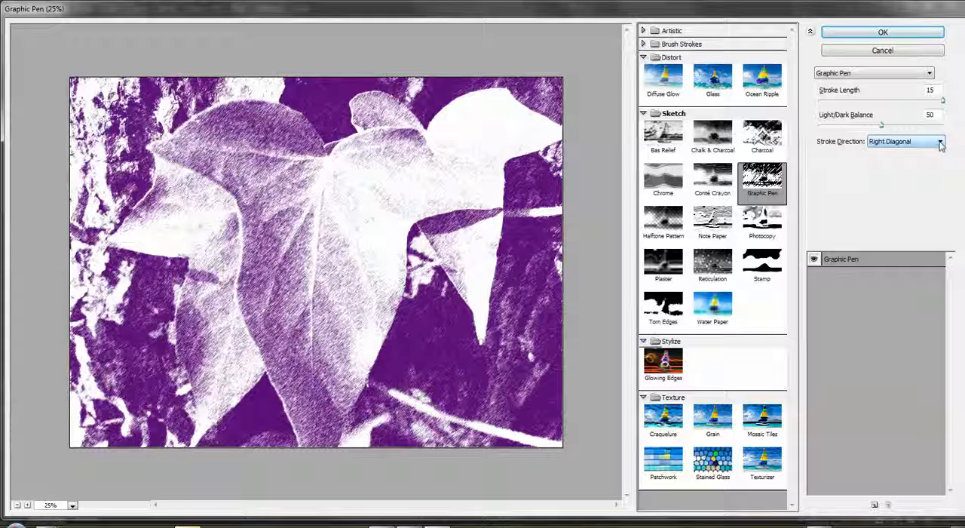
pyautogui.moveTo(942, 100); pyautogui.dragTo(853, 105)
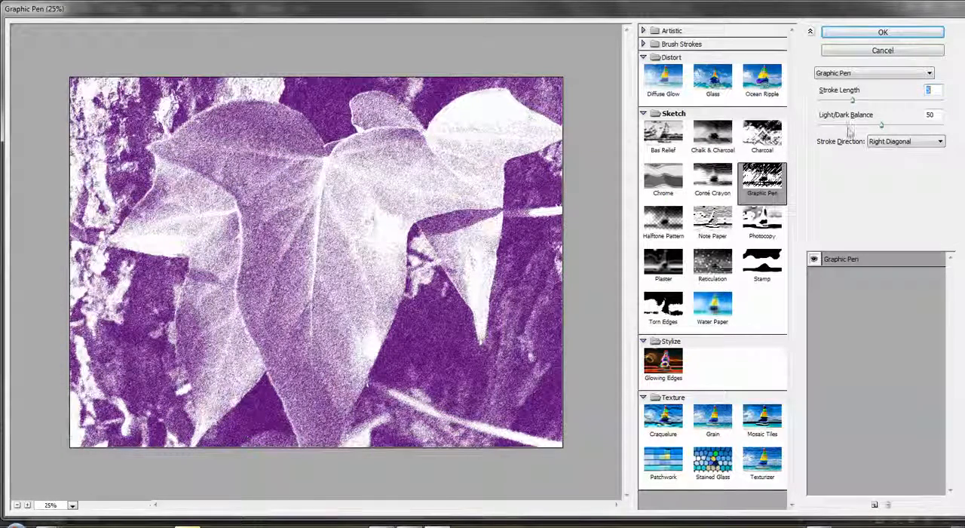
pyautogui.moveTo(884, 128); pyautogui.dragTo(954, 134)
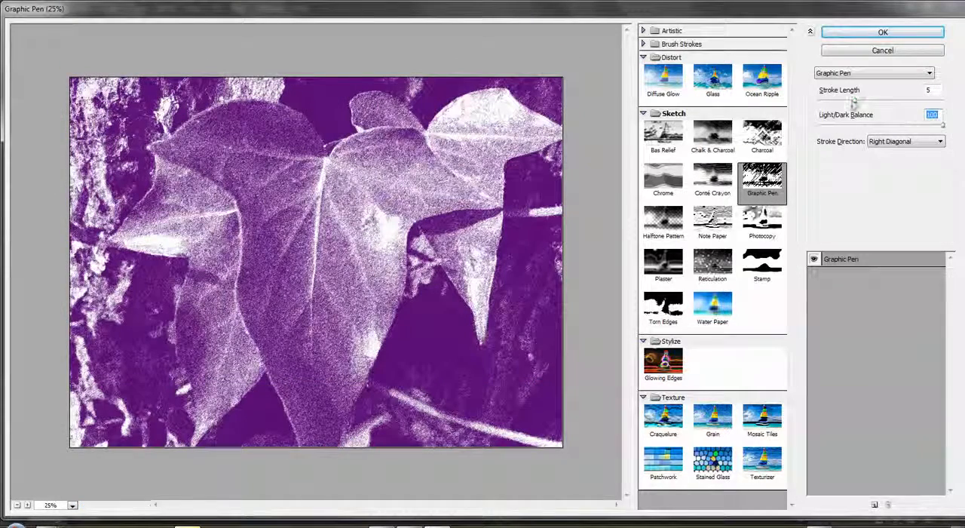
pyautogui.moveTo(855, 103)
pyautogui.mouseDown()
pyautogui.moveTo(914, 100)
pyautogui.moveTo(906, 105)
pyautogui.mouseUp()
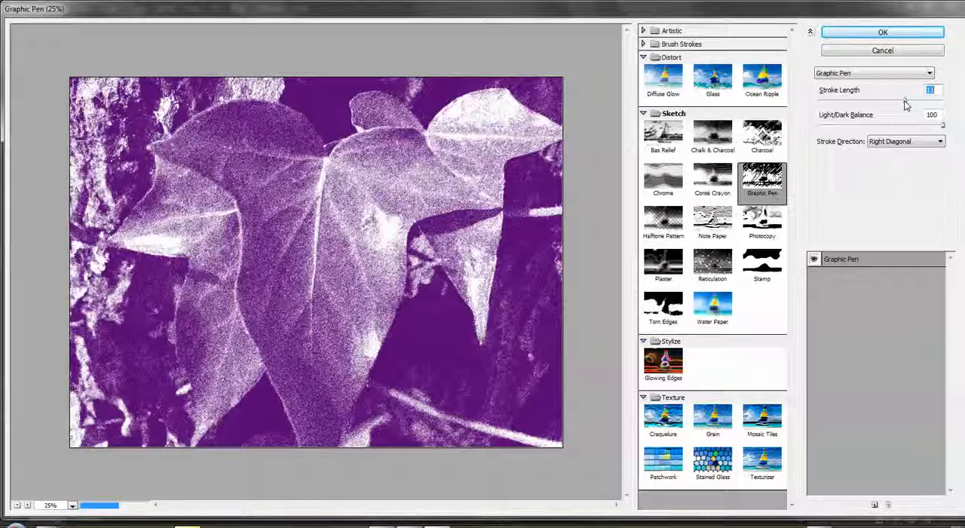
pyautogui.click(921, 143)
pyautogui.click(880, 176)
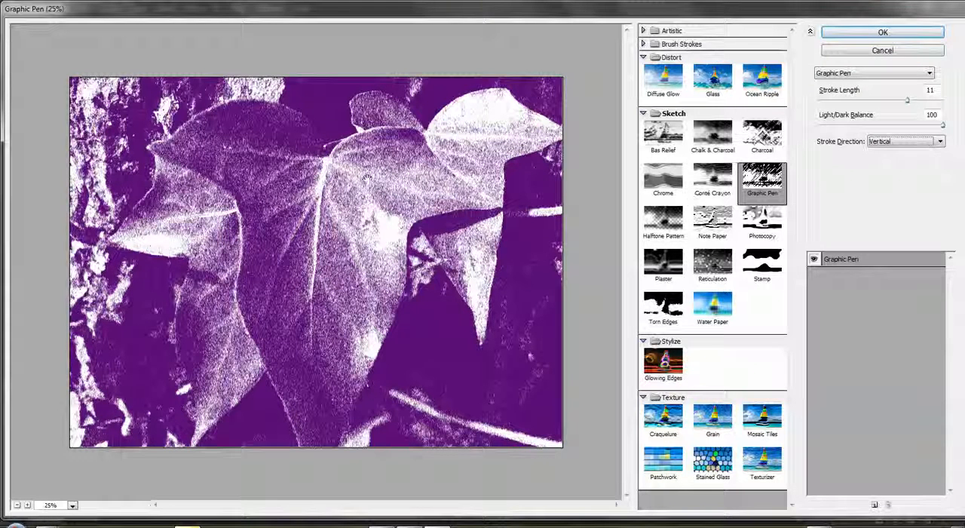
# Apply the Ocean Ripple distortion to the photo with ripple size 12 and ripple magnitude 13.
pyautogui.click(761, 78)
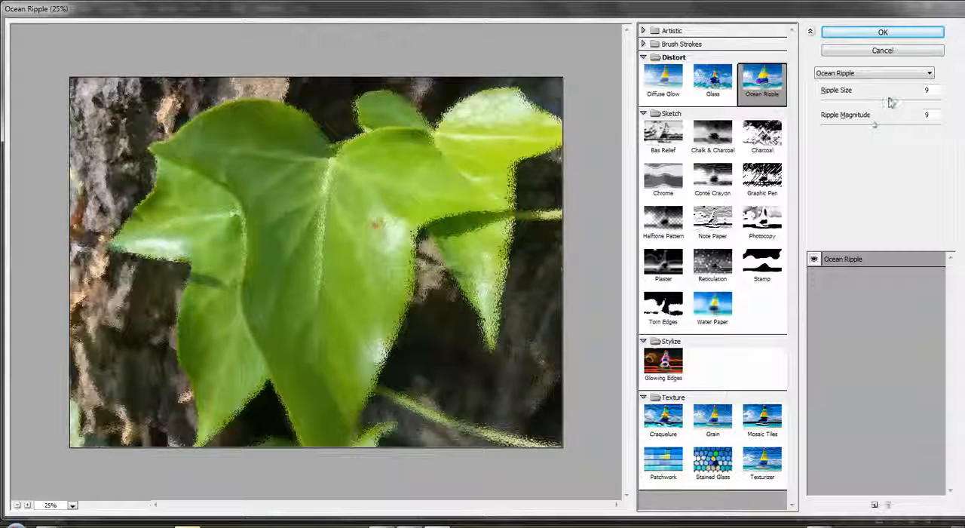
pyautogui.moveTo(889, 98); pyautogui.dragTo(835, 101)
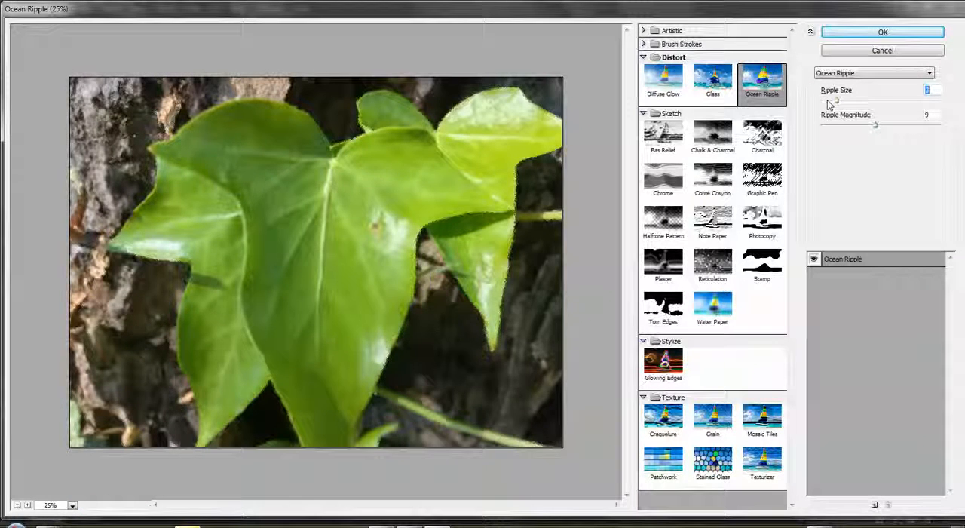
pyautogui.moveTo(838, 104); pyautogui.dragTo(917, 101)
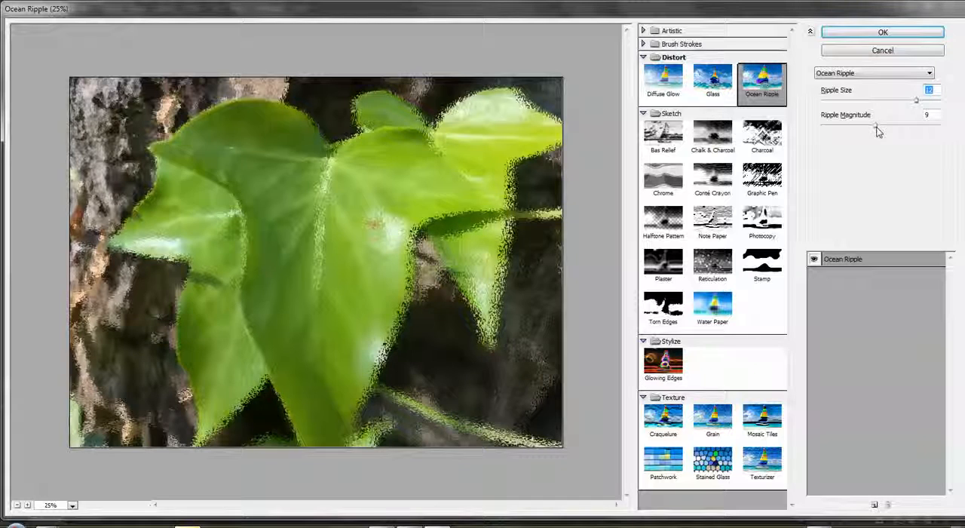
pyautogui.moveTo(874, 125); pyautogui.dragTo(938, 131)
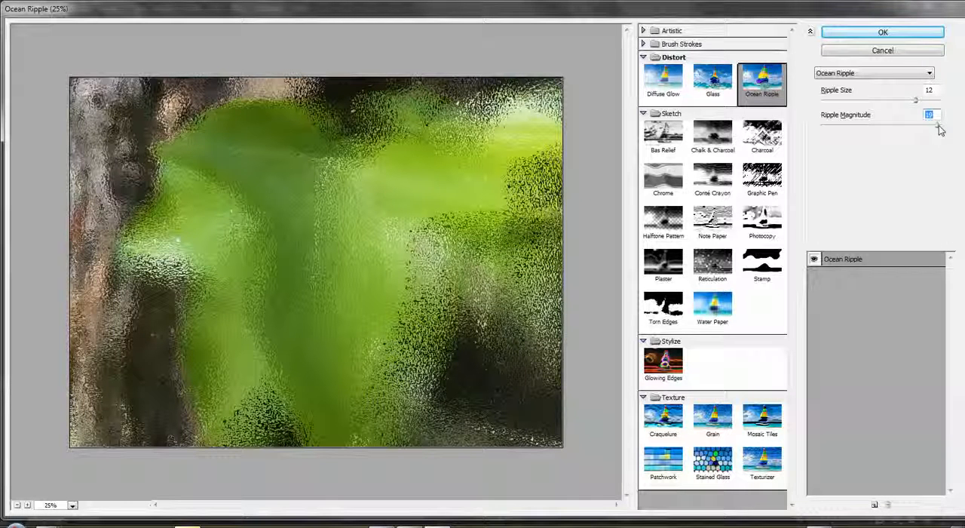
pyautogui.moveTo(939, 130); pyautogui.dragTo(842, 133)
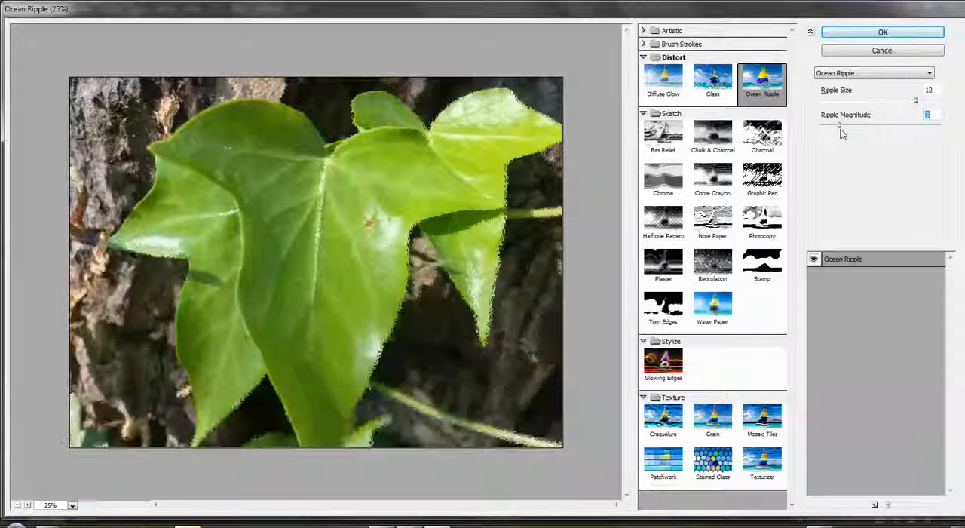
pyautogui.moveTo(842, 132); pyautogui.dragTo(896, 134)
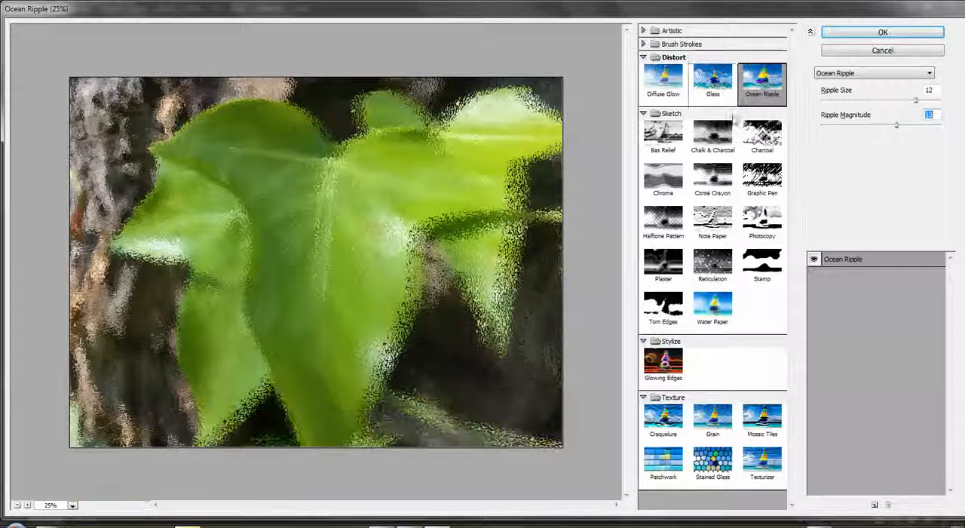
pyautogui.click(893, 34)
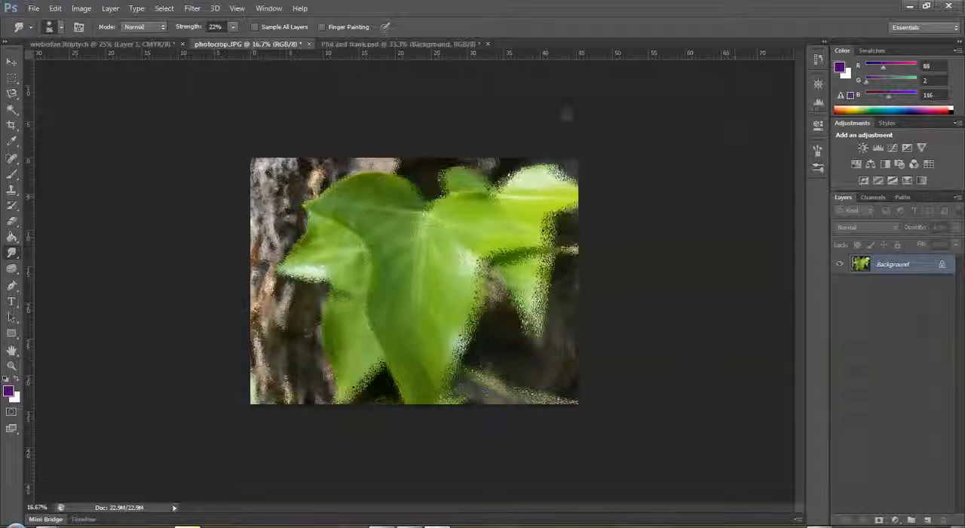
# Reopen the Filter Gallery, expand the Brush Strokes category and reduce the preview to 25%.
pyautogui.click(193, 11)
pyautogui.click(211, 57)
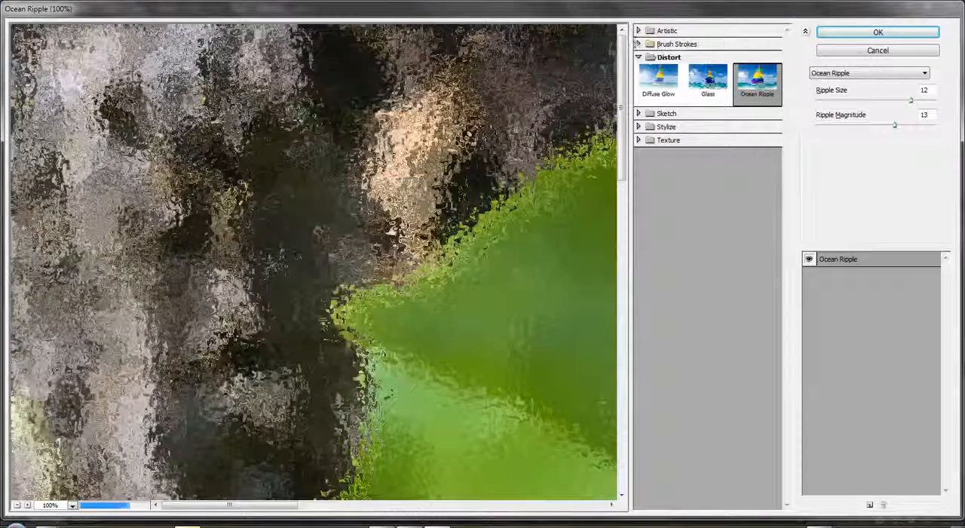
pyautogui.click(666, 44)
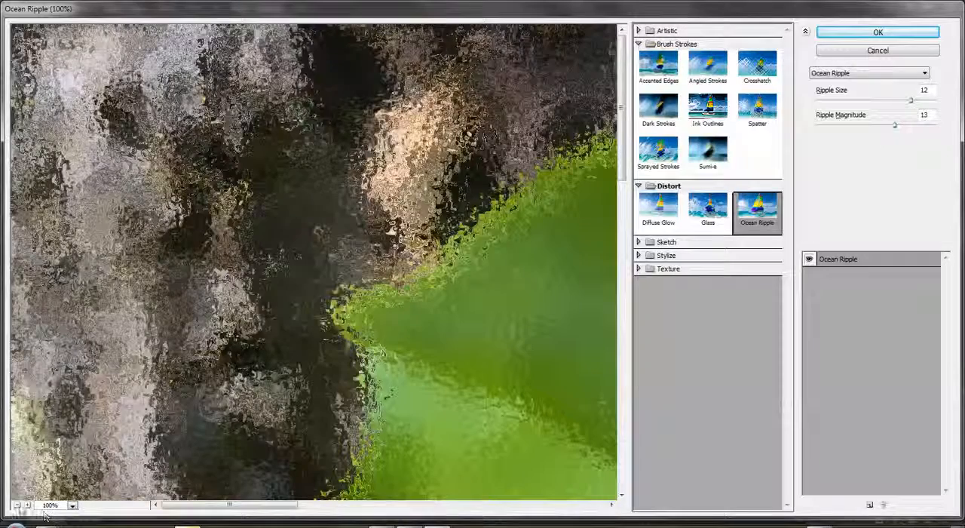
pyautogui.click(18, 505)
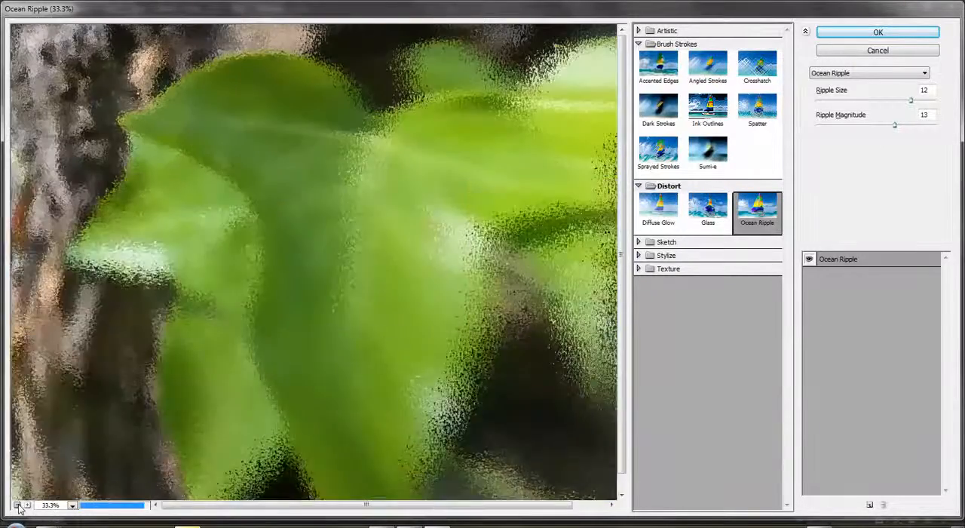
pyautogui.click(18, 505)
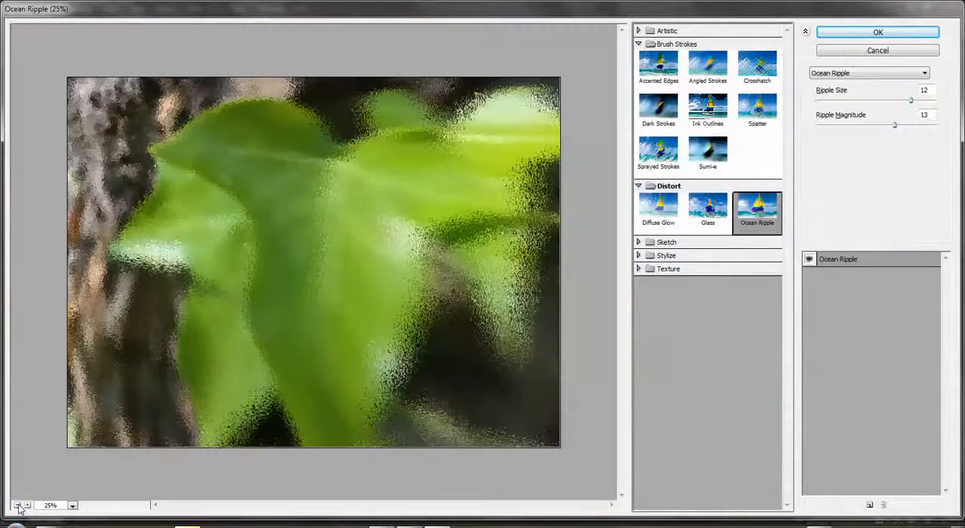
# Switch the effect to Ink Outlines with stroke length 15, and check the full list of available filters.
pyautogui.click(708, 109)
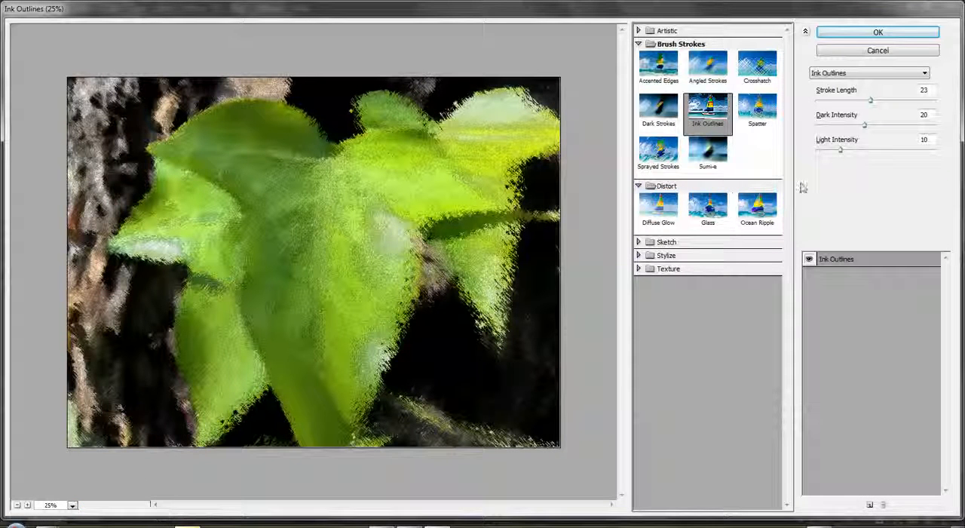
pyautogui.moveTo(870, 100); pyautogui.dragTo(850, 103)
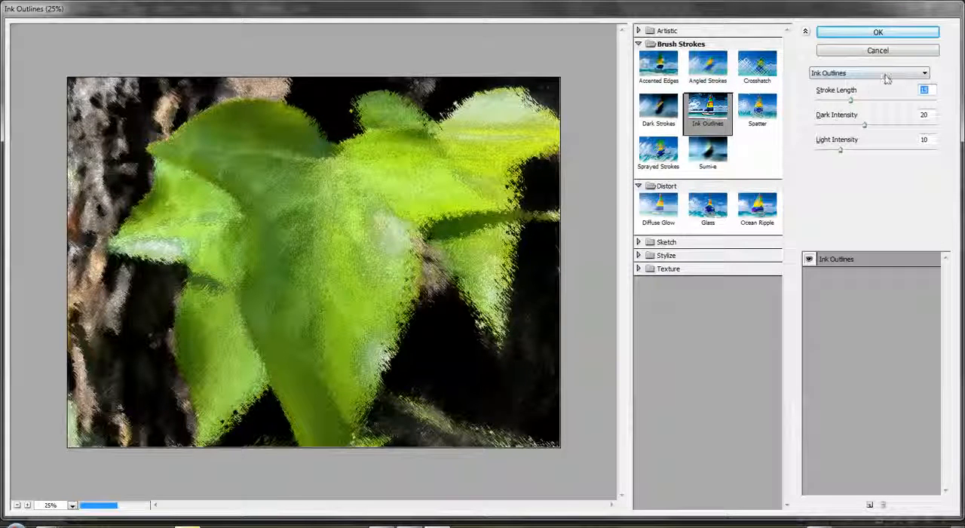
pyautogui.click(925, 73)
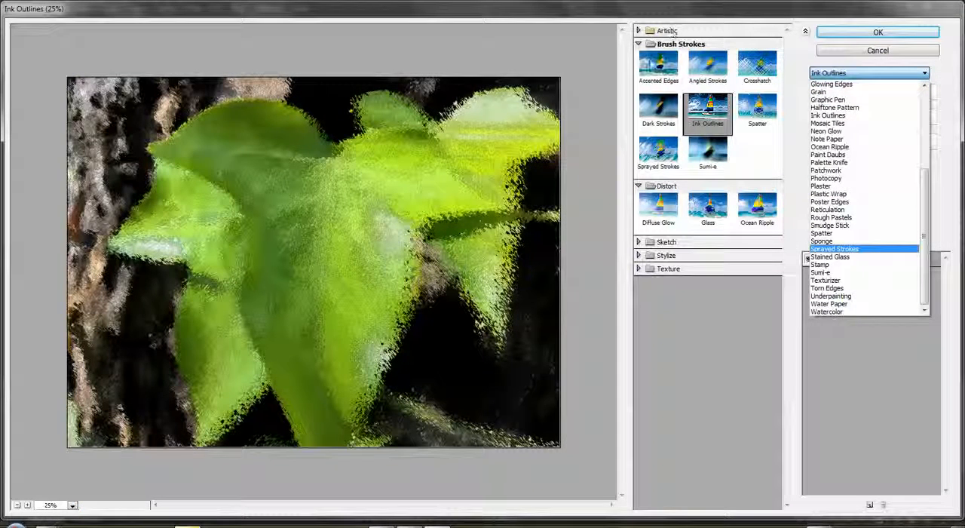
pyautogui.click(853, 73)
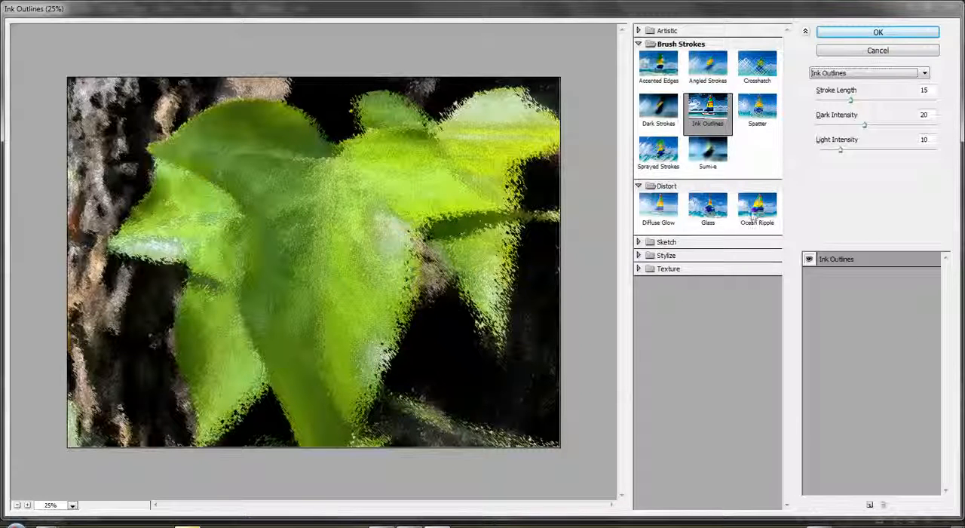
# Look through the filters in the Sketch and Stylize categories.
pyautogui.click(652, 243)
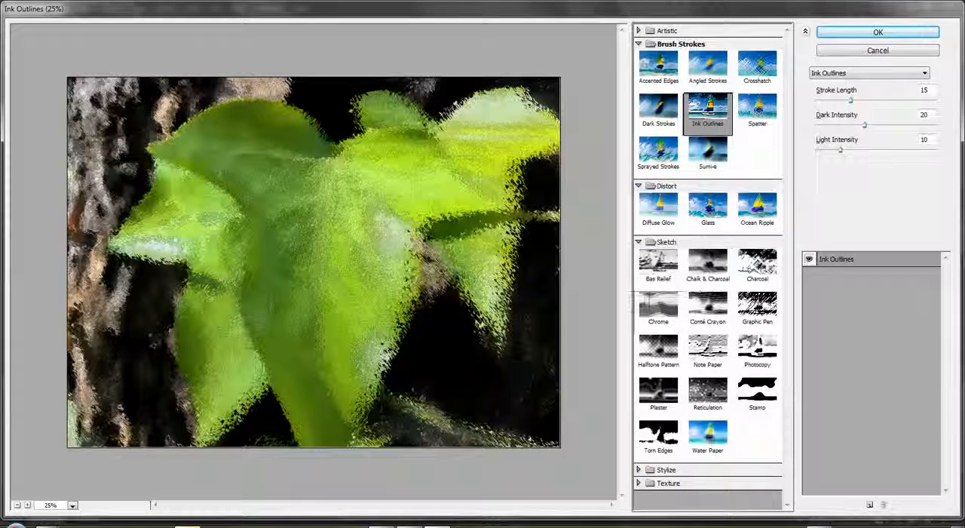
pyautogui.click(638, 243)
pyautogui.click(638, 256)
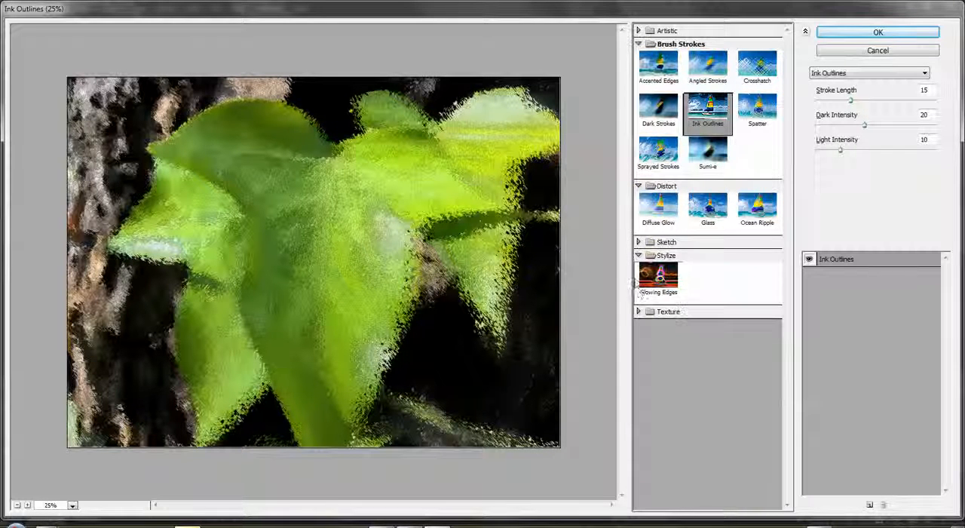
# Preview the Stained Glass texture, and apply Craquelure with crack spacing 15, crack depth 6 and crack brightness 9.
pyautogui.click(639, 310)
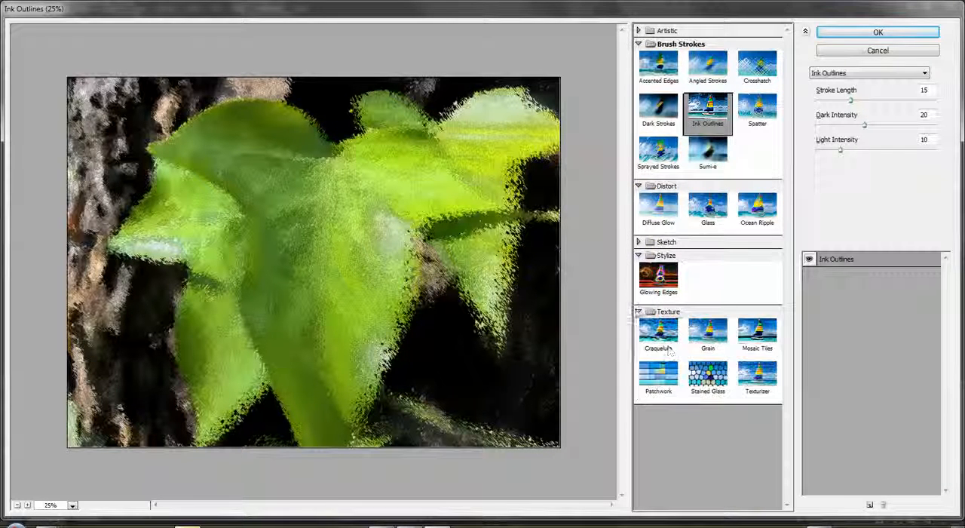
pyautogui.click(712, 381)
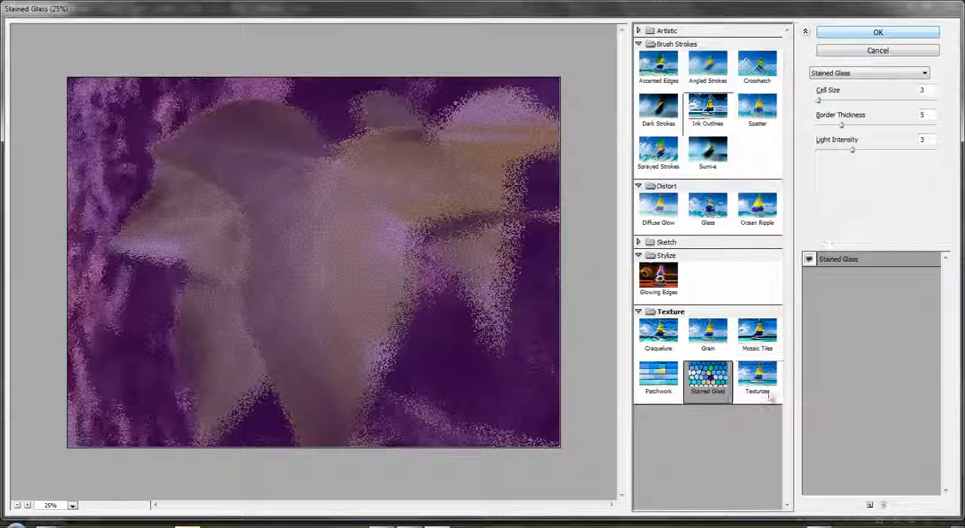
pyautogui.click(658, 331)
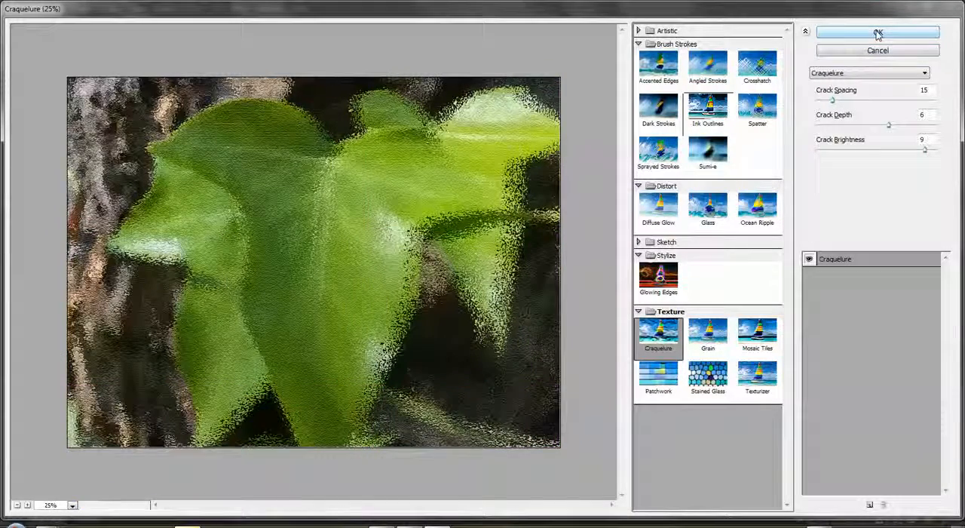
pyautogui.click(877, 33)
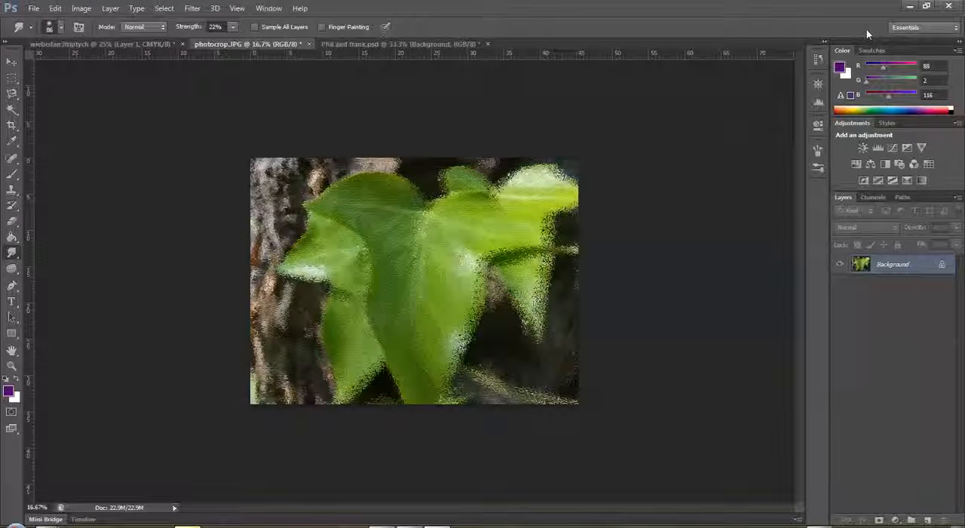
# Start the Mosaic pixelate filter on the leaf photo with a cell size of 110 square.
pyautogui.click(192, 8)
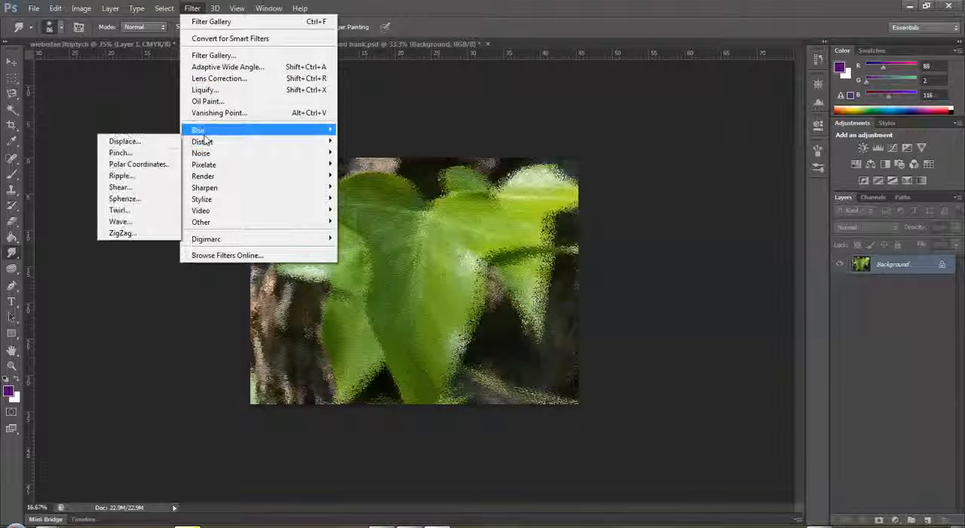
pyautogui.moveTo(204, 134)
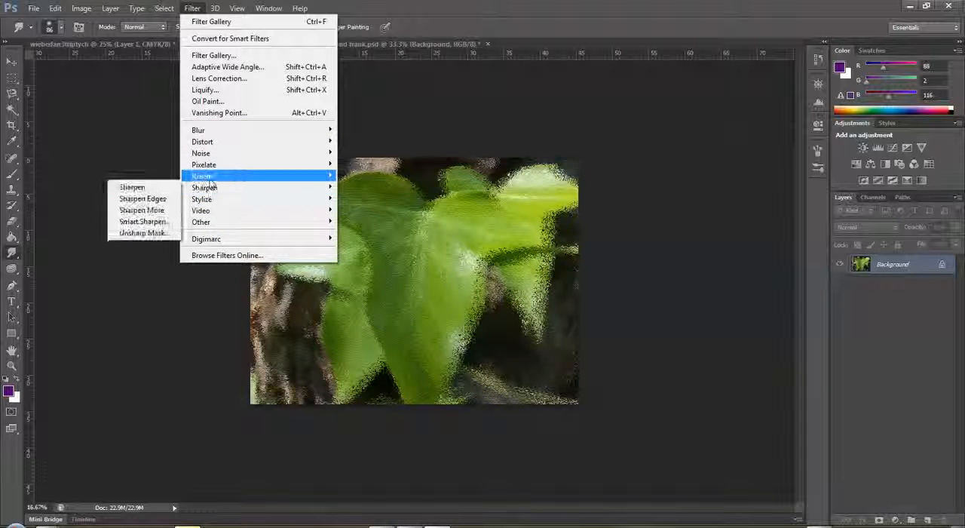
pyautogui.moveTo(212, 165)
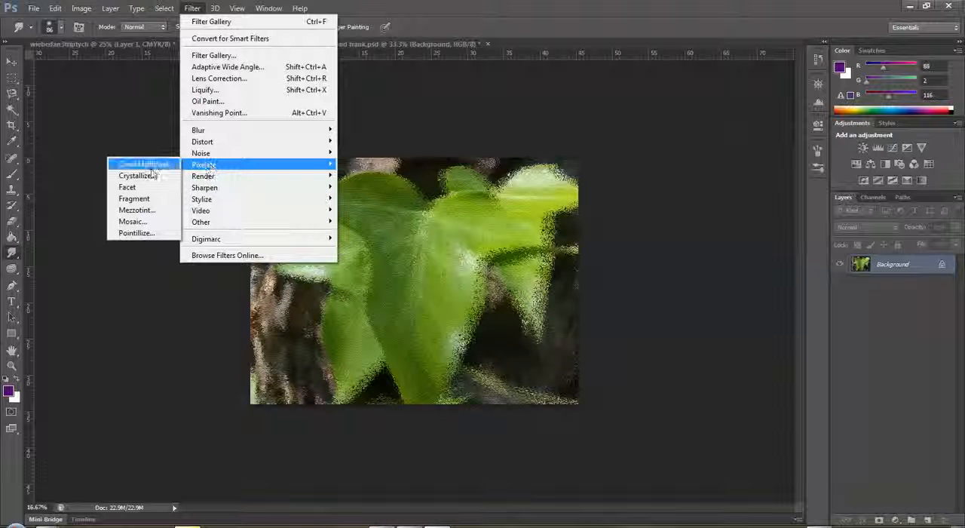
pyautogui.click(139, 223)
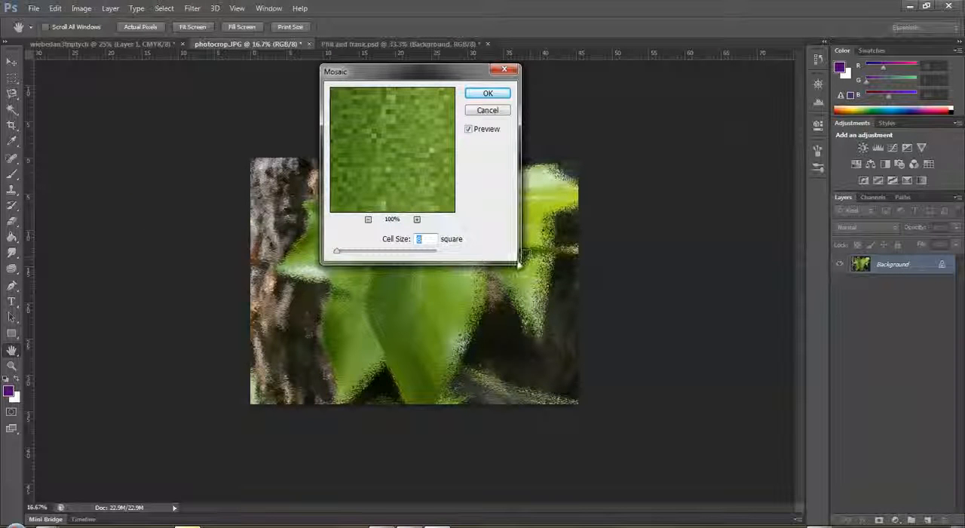
pyautogui.moveTo(336, 255); pyautogui.dragTo(390, 254)
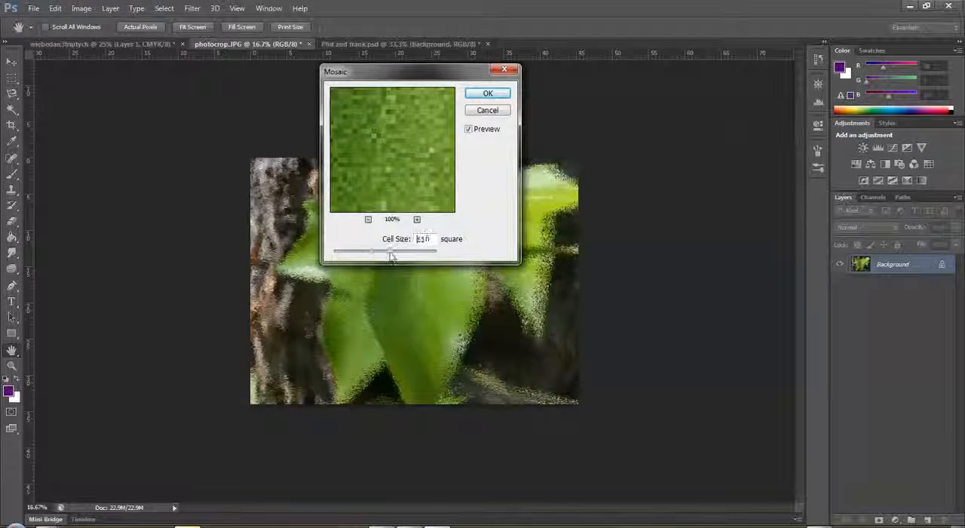
# Reduce the Mosaic filter's preview to 6% and compare the photo with and without the effect.
pyautogui.click(368, 220)
pyautogui.click(368, 220)
pyautogui.click(368, 220)
pyautogui.click(368, 220)
pyautogui.click(368, 220)
pyautogui.click(368, 220)
pyautogui.click(368, 220)
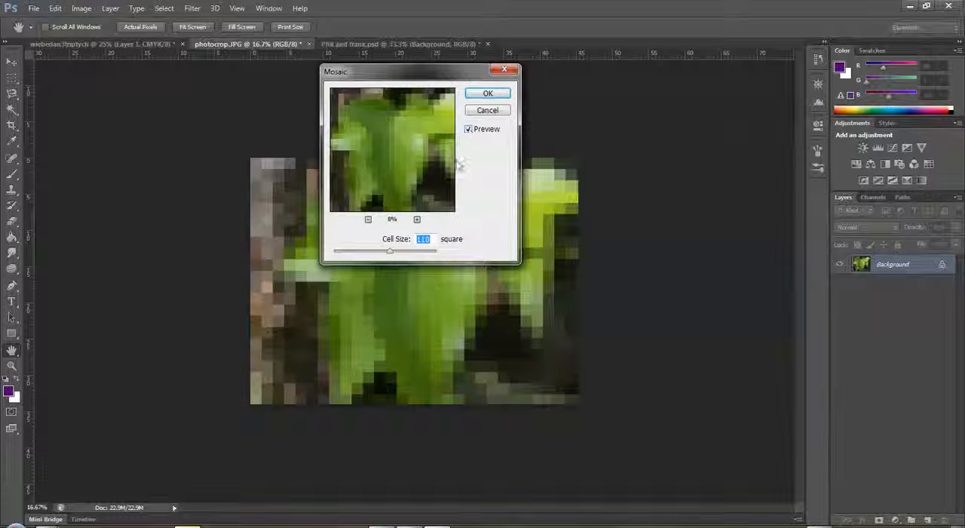
pyautogui.click(468, 130)
pyautogui.click(468, 129)
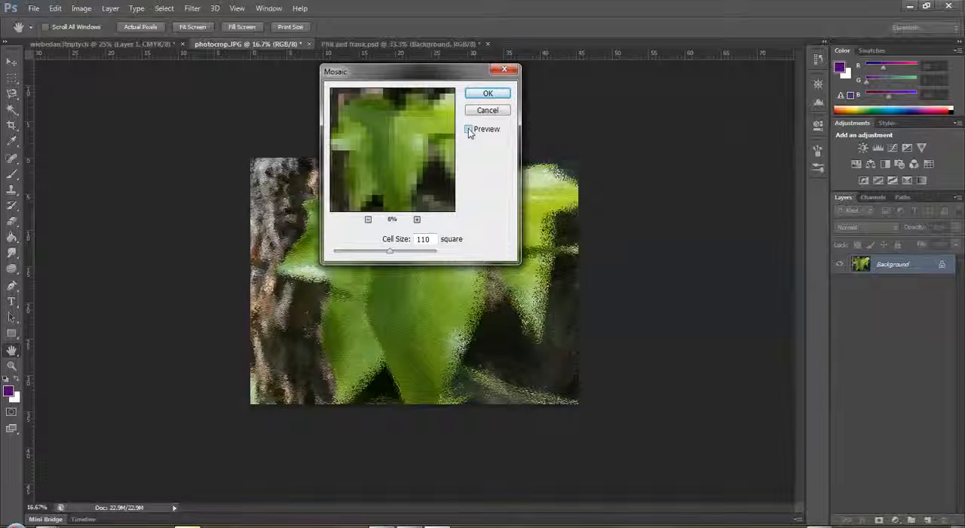
pyautogui.click(367, 219)
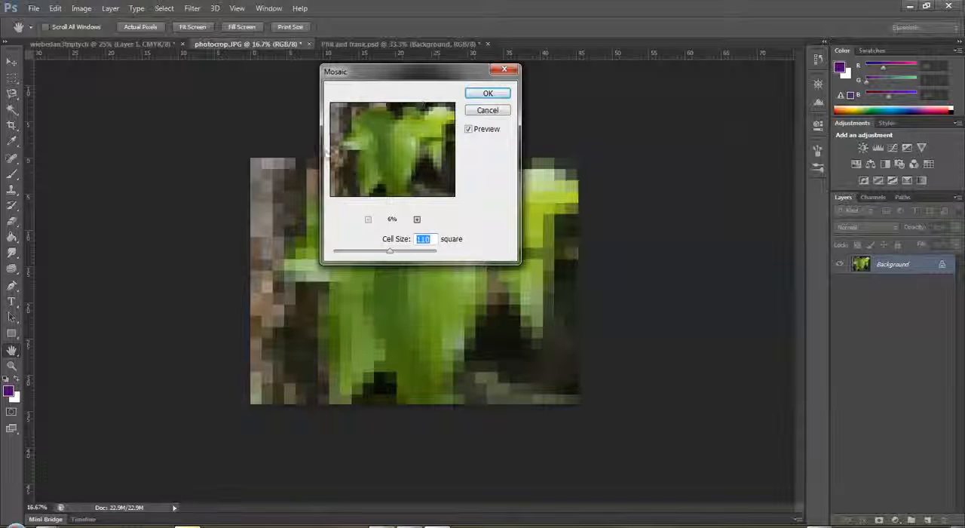
# Move the Mosaic dialog off the leaf and apply the filter with a cell size of 42 square.
pyautogui.moveTo(415, 78); pyautogui.dragTo(638, 83)
pyautogui.moveTo(610, 259); pyautogui.dragTo(577, 259)
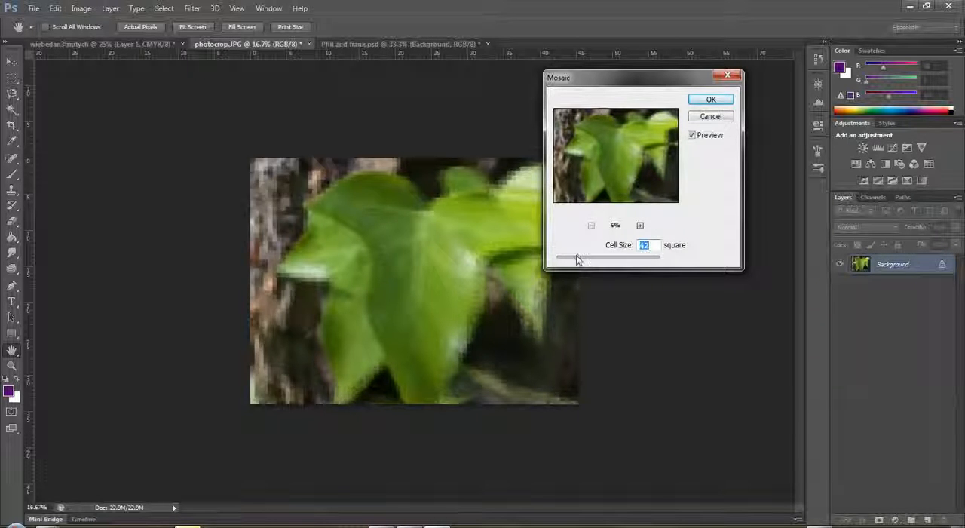
pyautogui.click(716, 100)
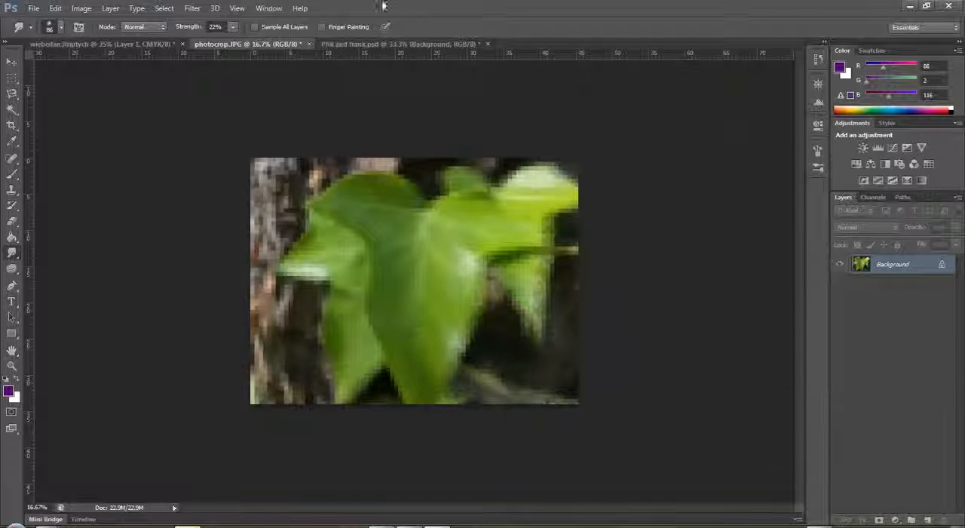
# Apply the Fragment pixelate filter to the leaf photo.
pyautogui.click(192, 8)
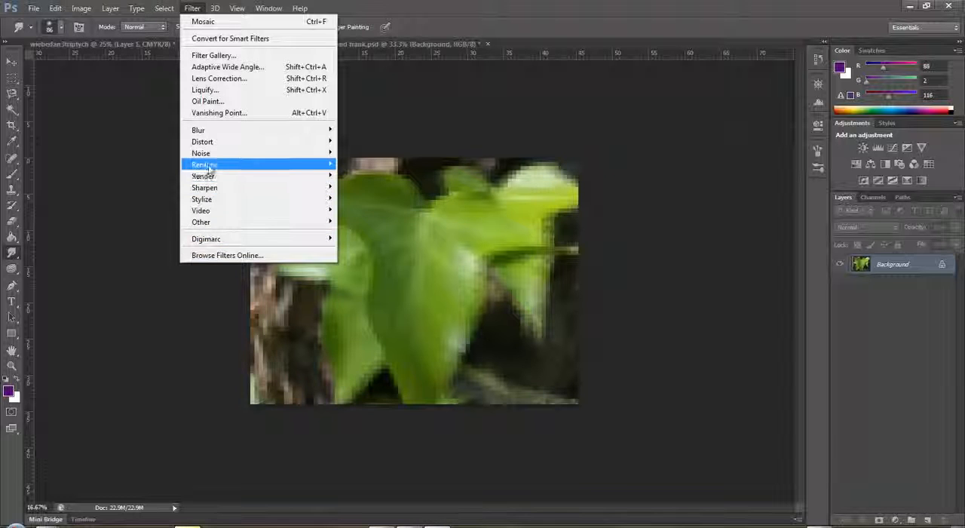
pyautogui.moveTo(210, 168)
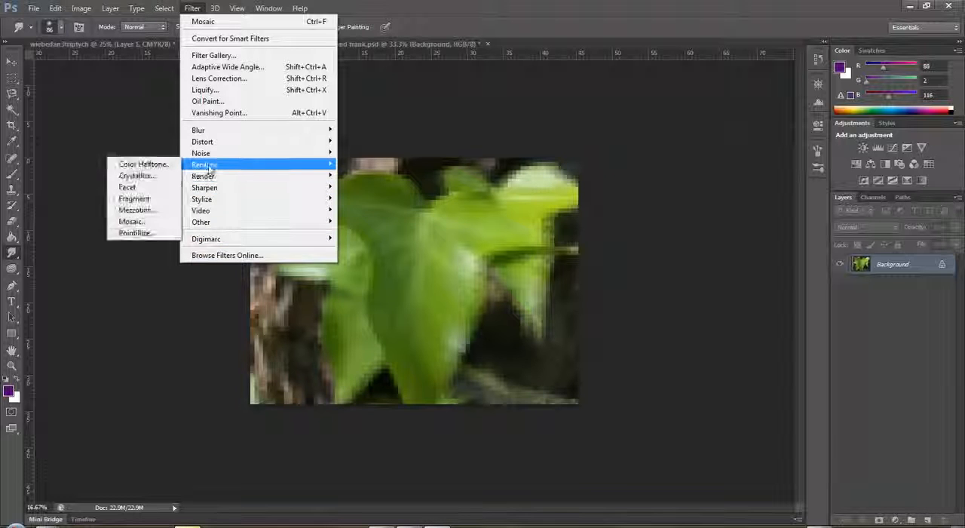
pyautogui.click(140, 199)
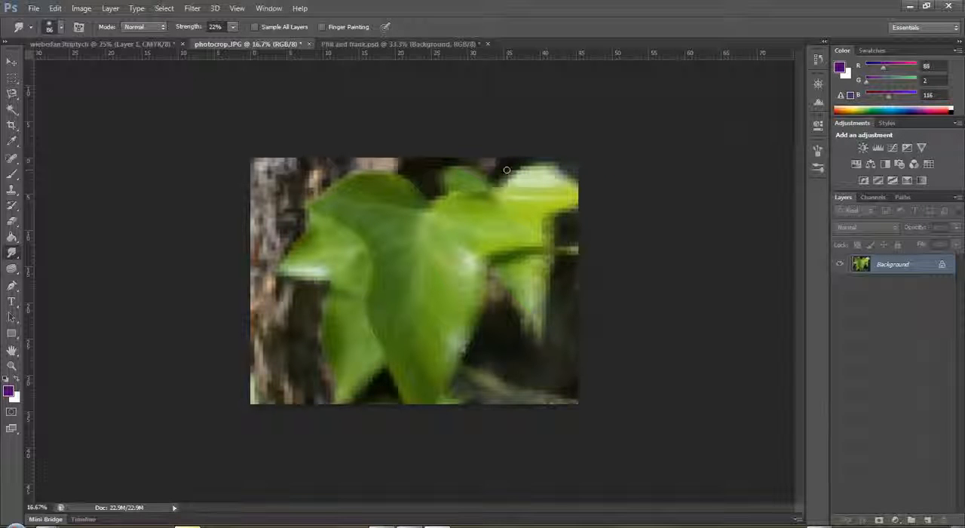
pyautogui.moveTo(506, 169); pyautogui.dragTo(479, 169)
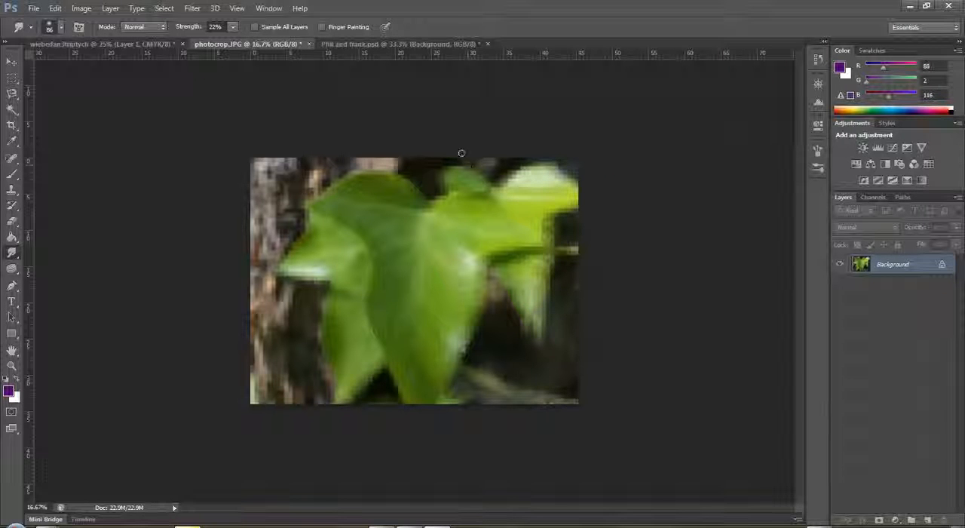